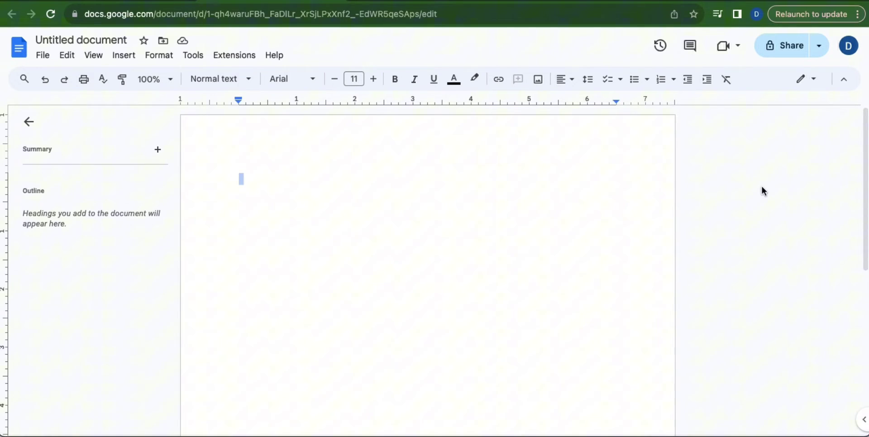
Apply the page setup in portrait orientation with 1-inch margins on all four sides.
left_click(44, 55)
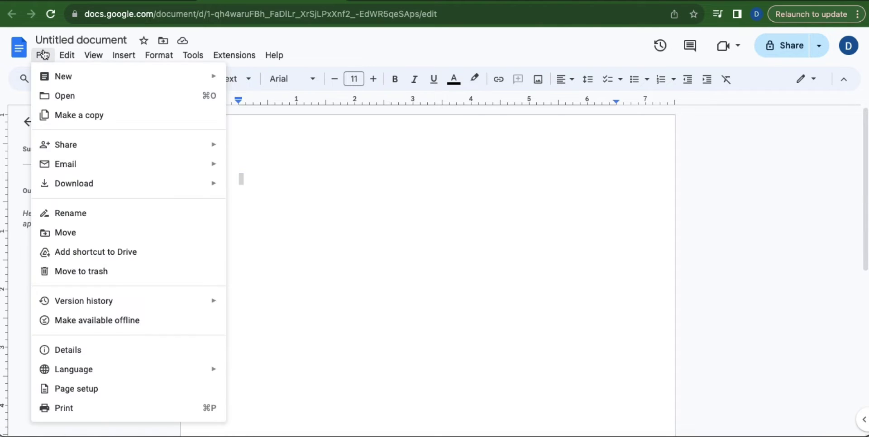
left_click(79, 390)
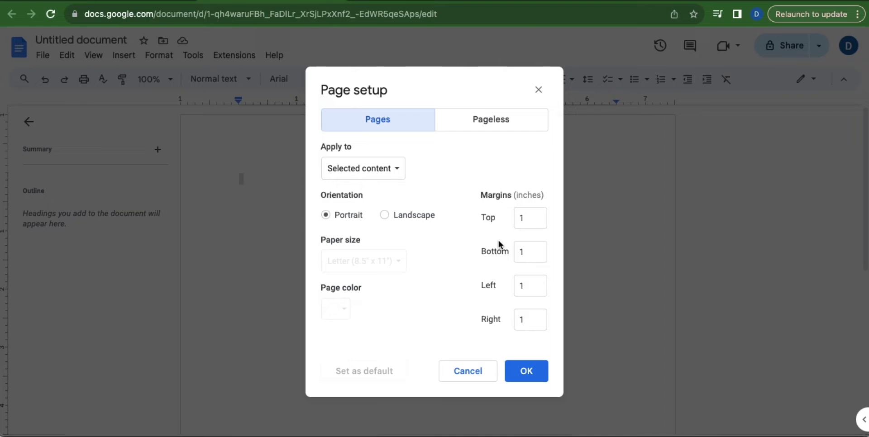
left_click(525, 374)
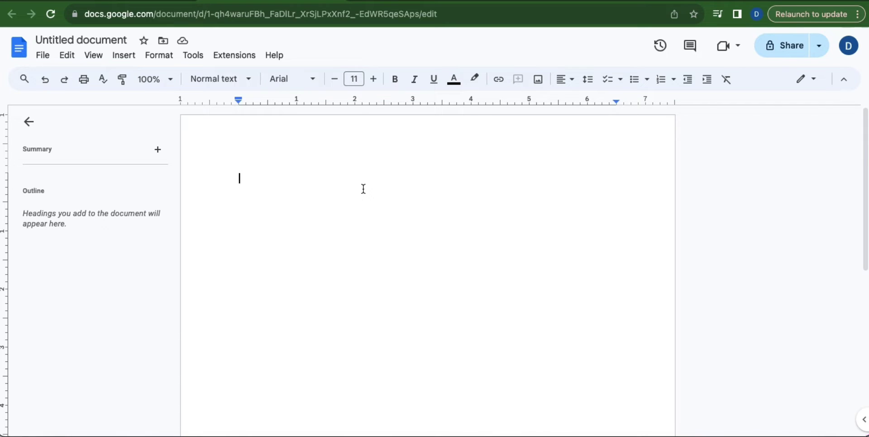
Set the body text font to Times New Roman at size 12.
left_click(312, 82)
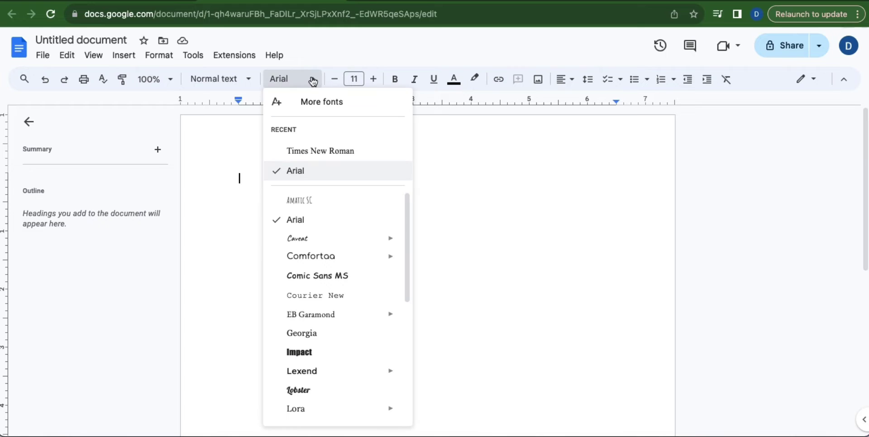
left_click(320, 150)
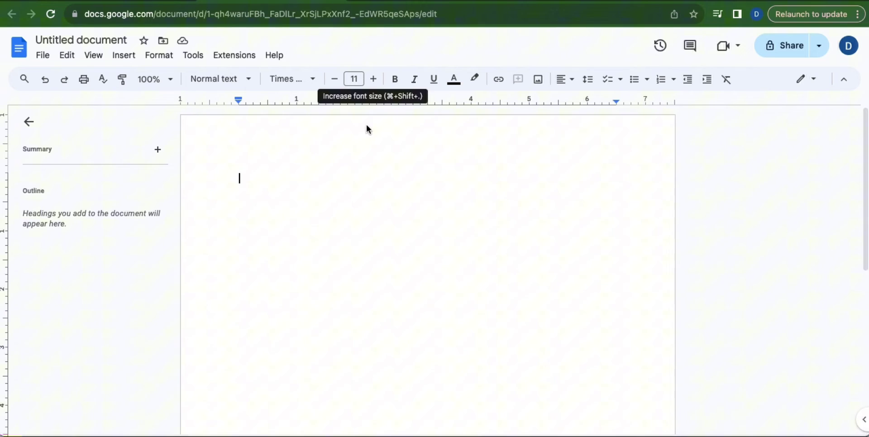
left_click(374, 80)
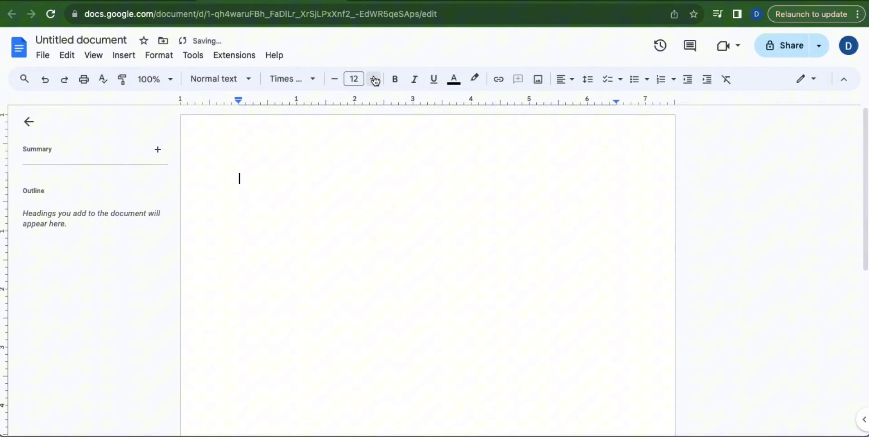
Add a right-aligned page header reading "Last name" followed by an automatic page number starting on the first page.
double_click(428, 151)
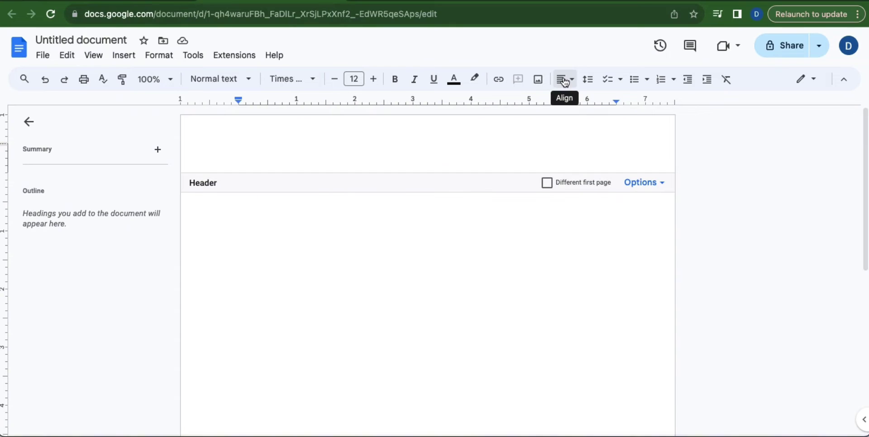
left_click(562, 84)
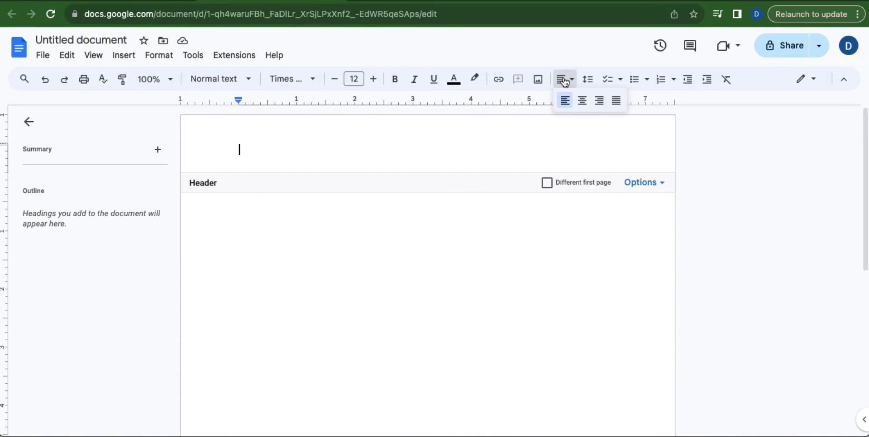
left_click(600, 101)
type("Last name")
left_click(122, 56)
mouse_move(140, 380)
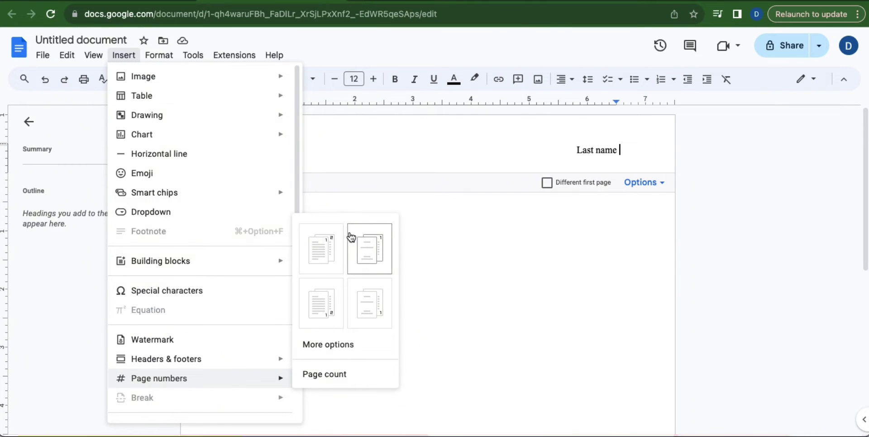
left_click(326, 247)
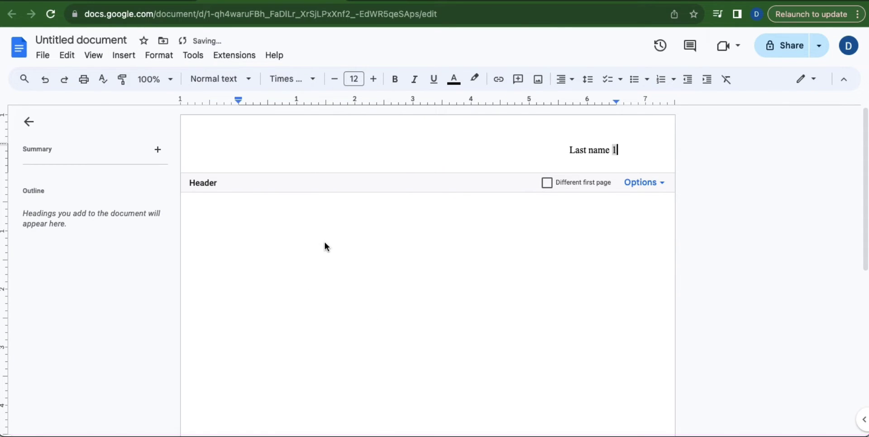
left_click(402, 226)
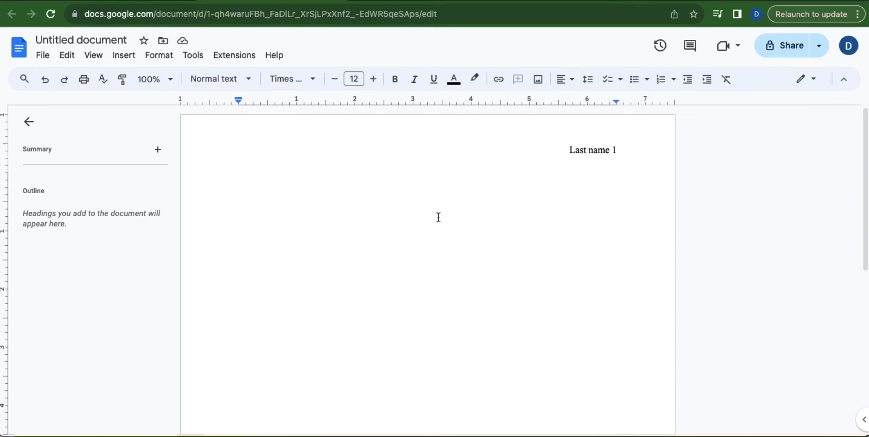
With double line spacing, enter four lines: "First and Last name", "Professor’s name", "Course name" and "Due date (D/M/Y)".
left_click(587, 81)
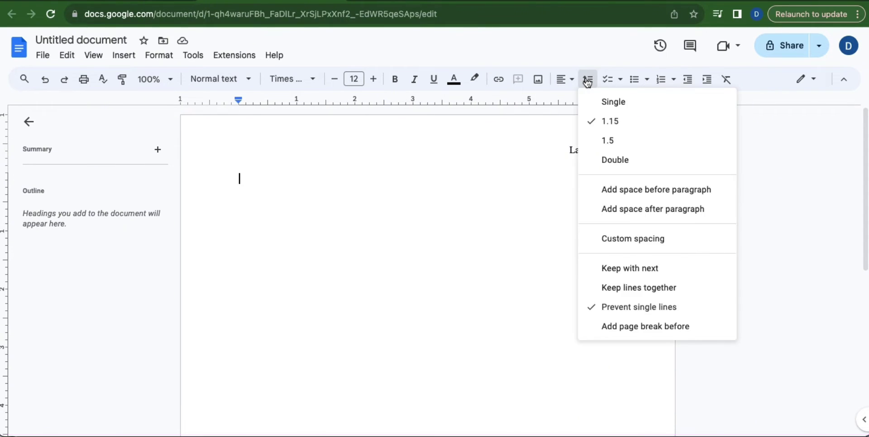
left_click(620, 161)
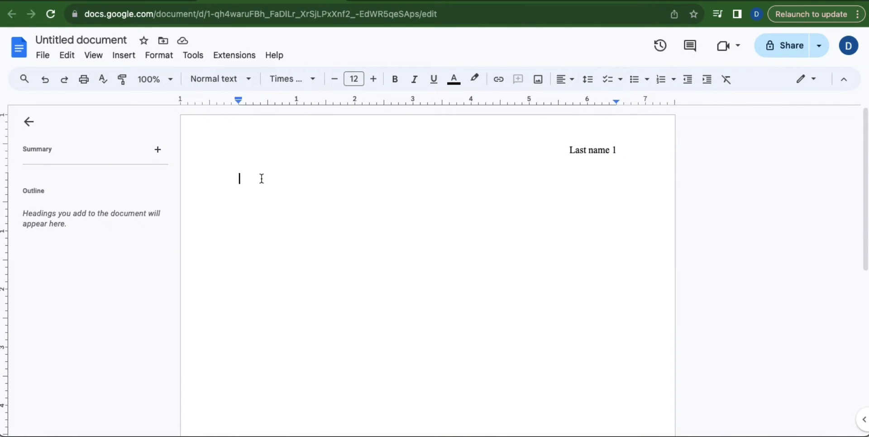
type("First and Last name")
key("Return")
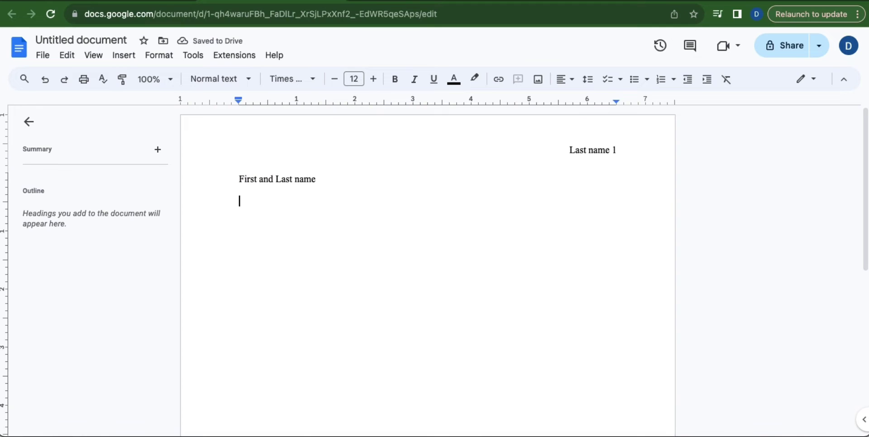
type("Professor's name")
key("Return")
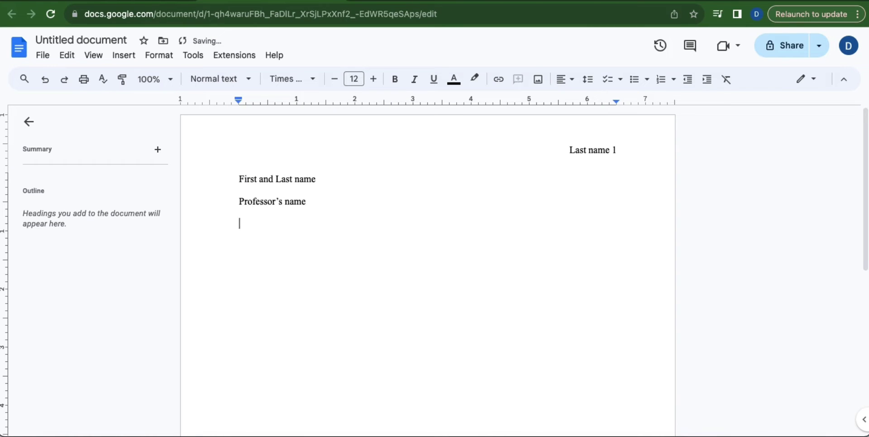
type("Course name")
key("Return")
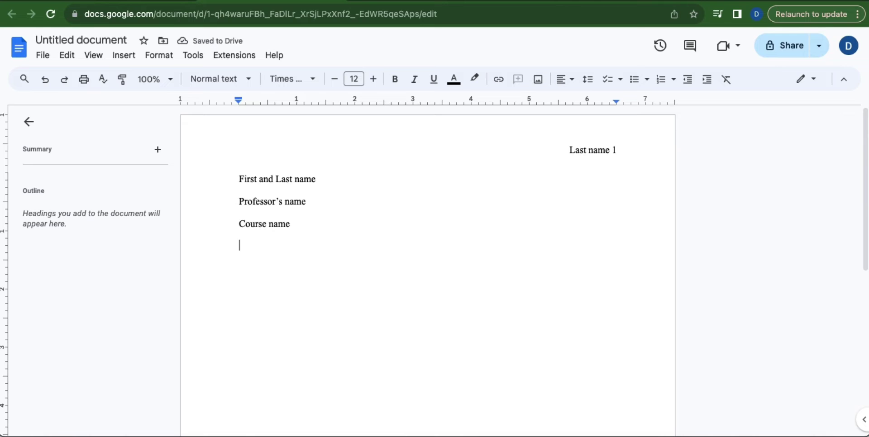
type("Due date (D/M/Y)")
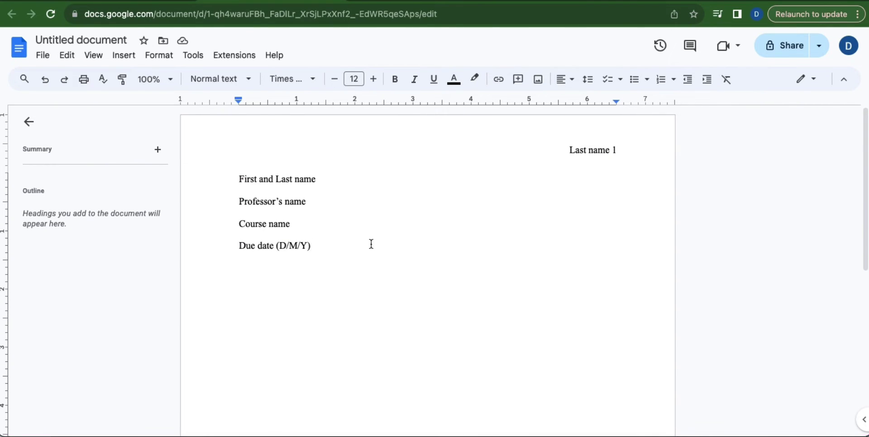
Below the due date, add two centered lines reading "TITLE" and "Introduction".
key("Return")
left_click(564, 80)
left_click(583, 100)
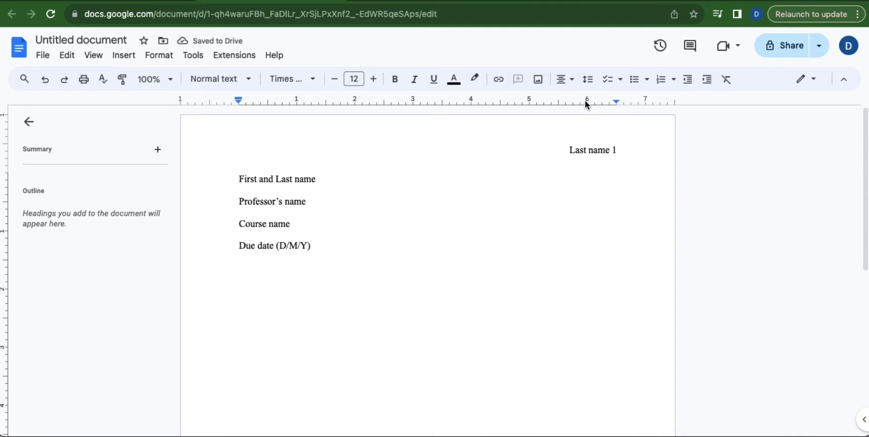
type("TITLE")
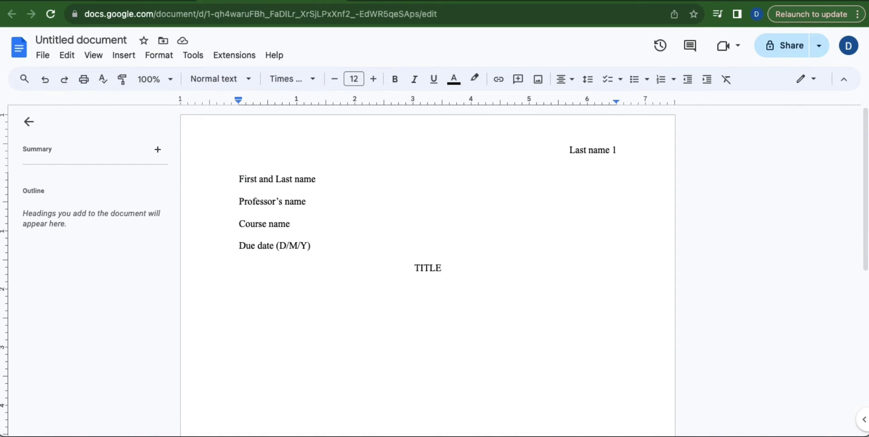
scroll(466, 164, "down", 3)
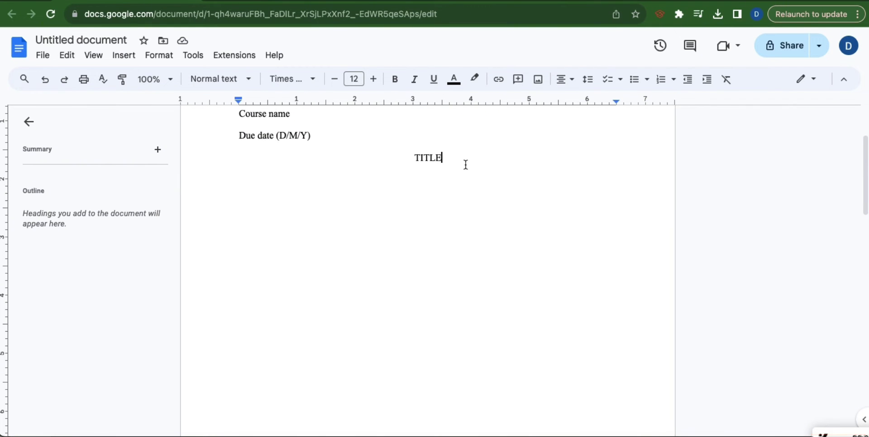
key("Return")
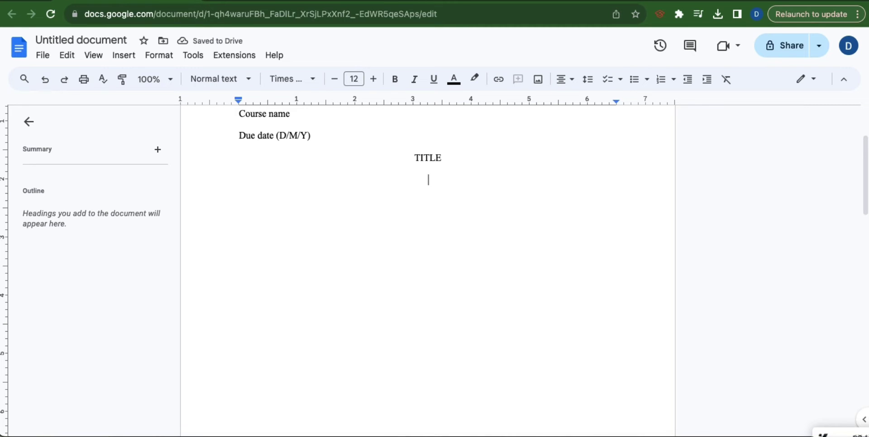
type("Introduction")
Add a left-aligned line "Paragraph" under the Introduction heading and give it a 0.5-inch first-line indent.
key("Return")
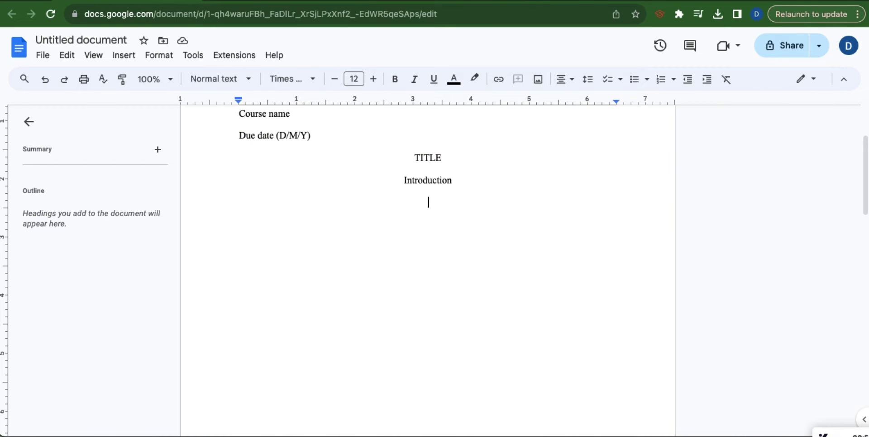
left_click(564, 85)
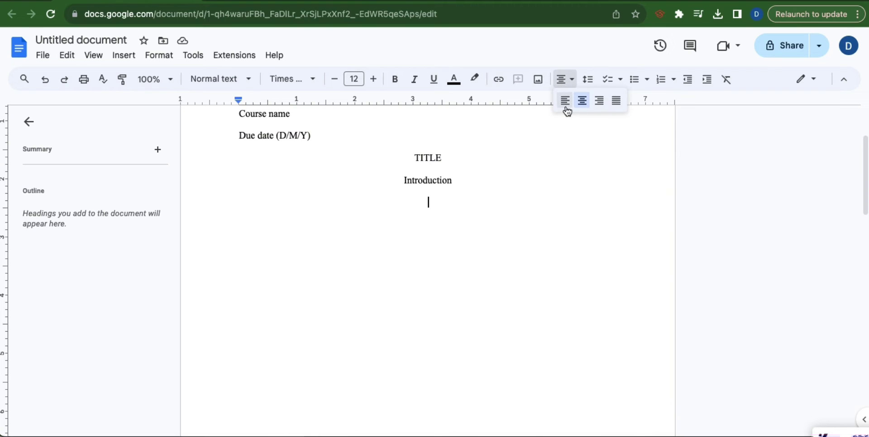
left_click(565, 100)
type("Paragraph")
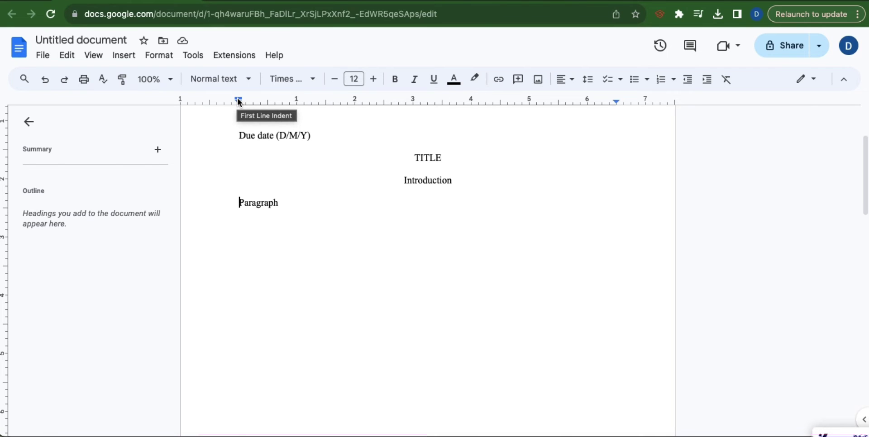
left_click_drag(237, 98, 268, 99)
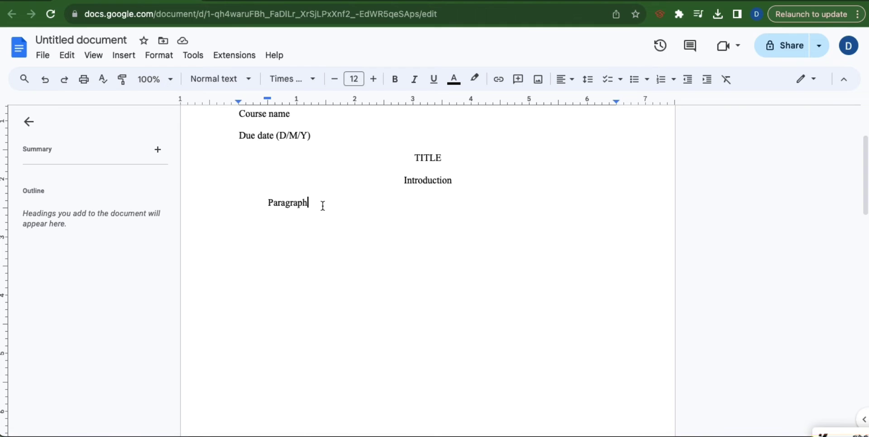
Add the line "End paragraph" six lines below "Paragraph", leaving blank lines between them.
key("Return")
key("Return")
key("Return")
key("Return")
key("Return")
key("Return")
type("End paragraph")
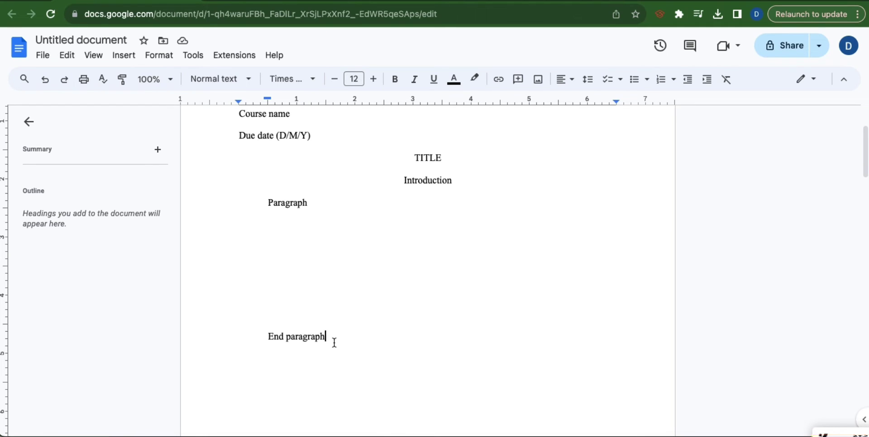
Insert a page break after "End paragraph" and add a centered "Works cited" heading on the new page.
left_click(124, 55)
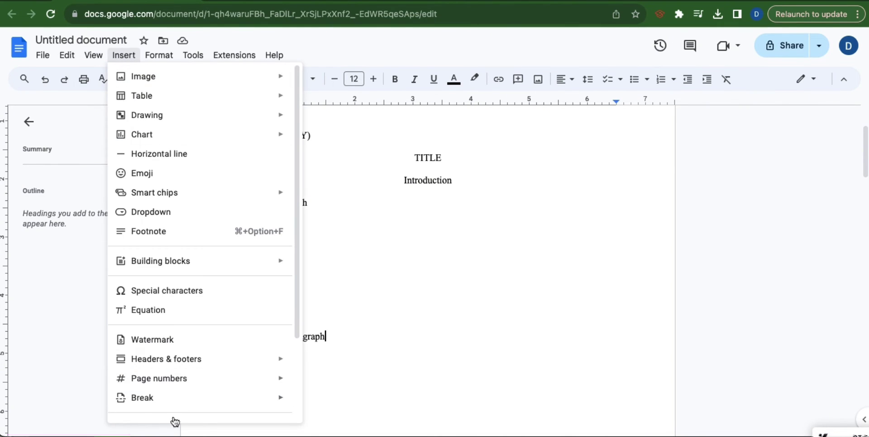
mouse_move(157, 404)
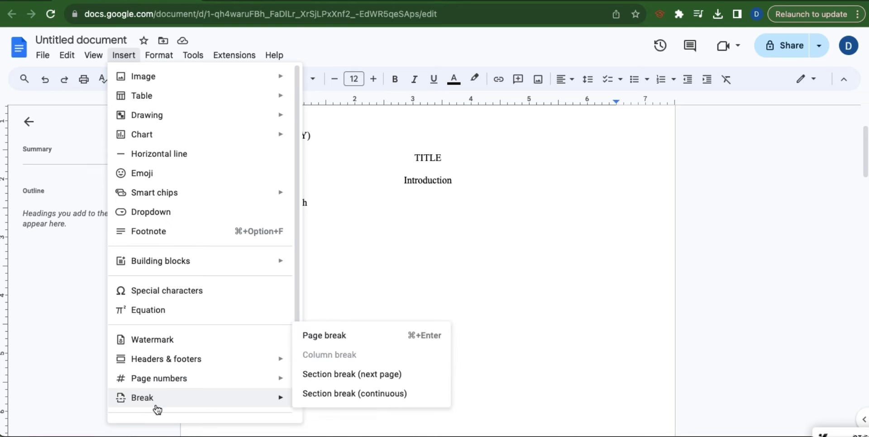
left_click(344, 335)
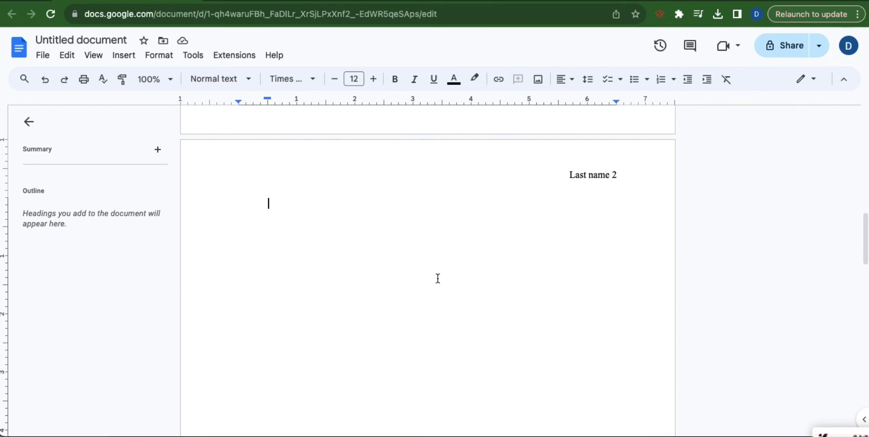
left_click(564, 82)
left_click(581, 104)
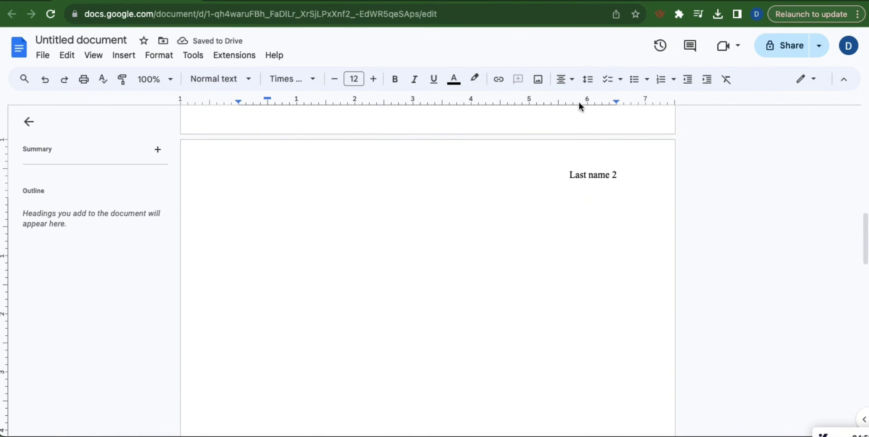
type("Works cited")
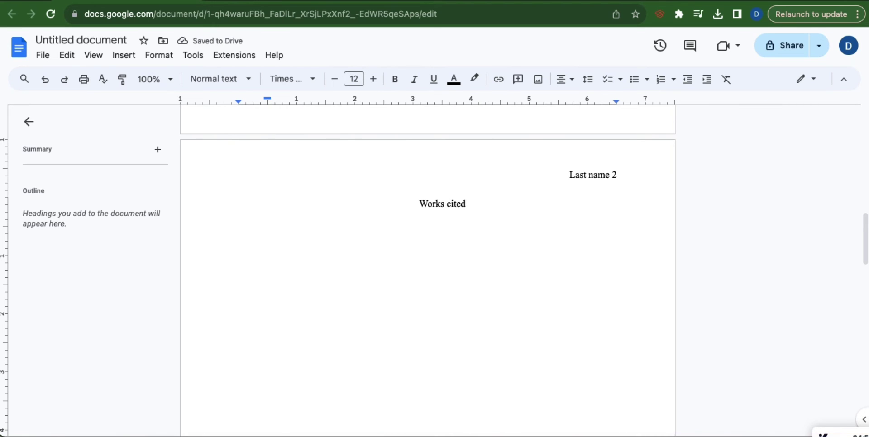
Paste the copied list of citations on a left-aligned line below the Works cited heading.
key("Return")
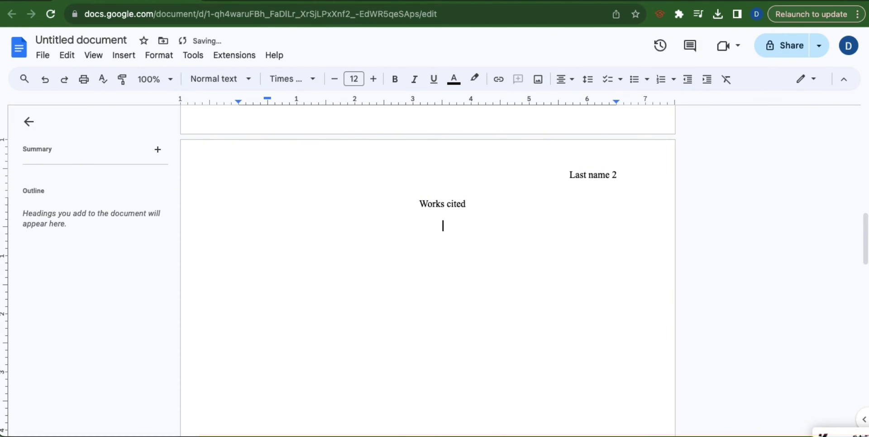
left_click(566, 80)
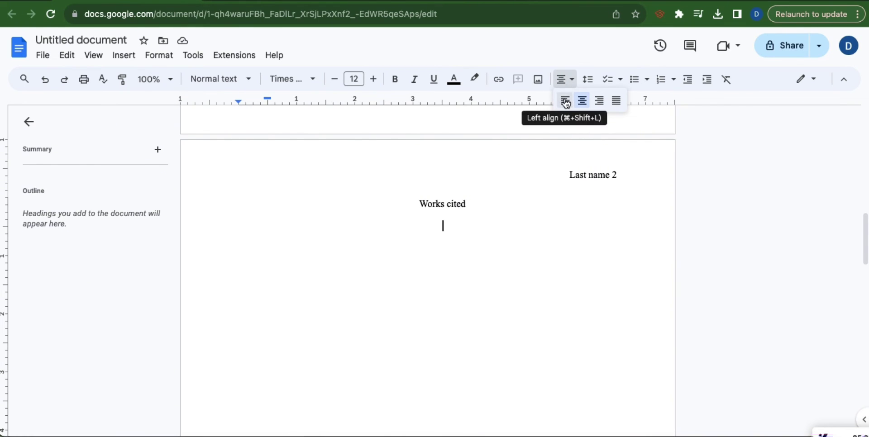
left_click(566, 101)
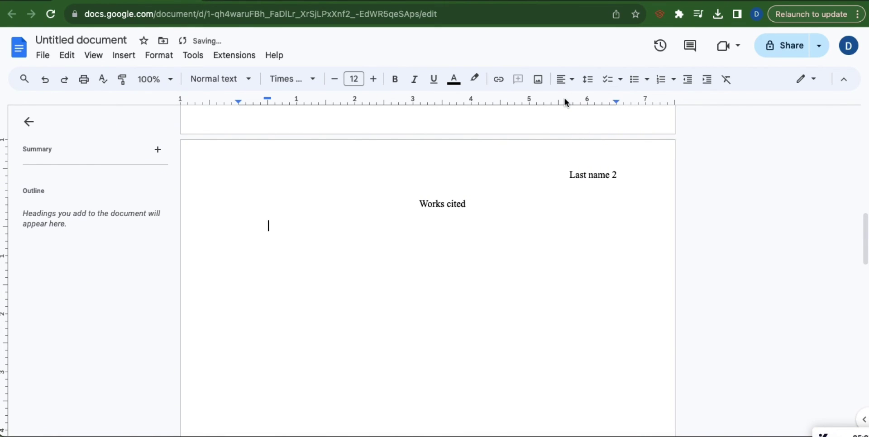
scroll(347, 208, "down", 1)
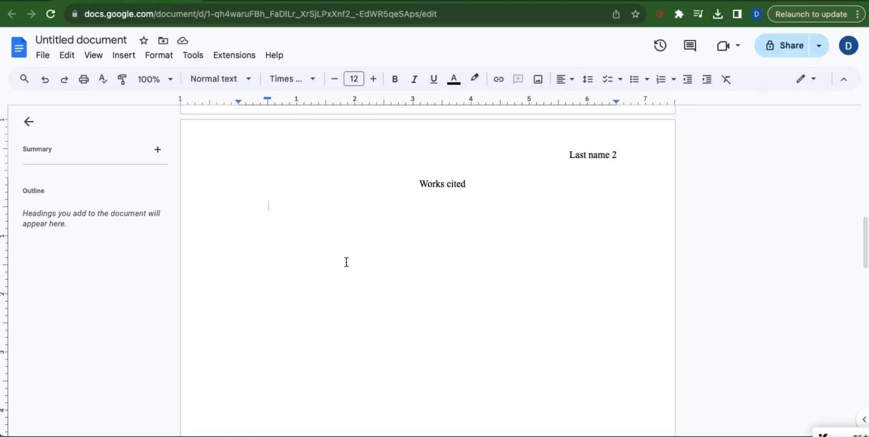
key("ctrl+v")
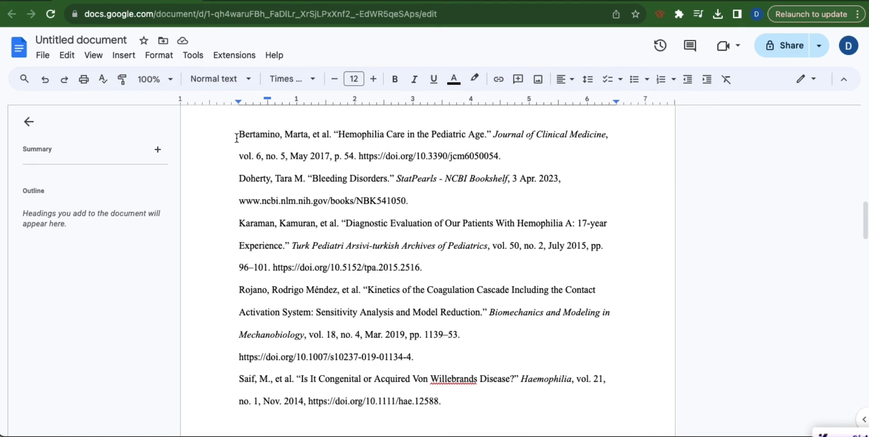
Format all the pasted citations with a 0.5-inch hanging indent, keeping their first lines at the margin.
left_click_drag(237, 138, 454, 401)
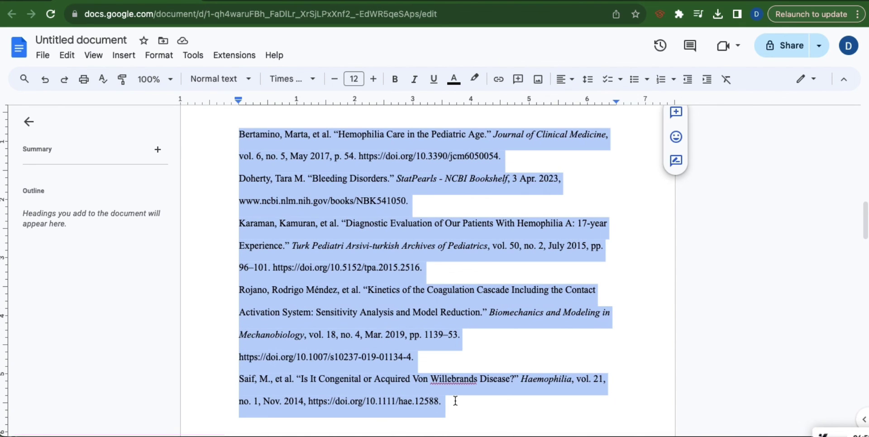
left_click_drag(239, 103, 268, 102)
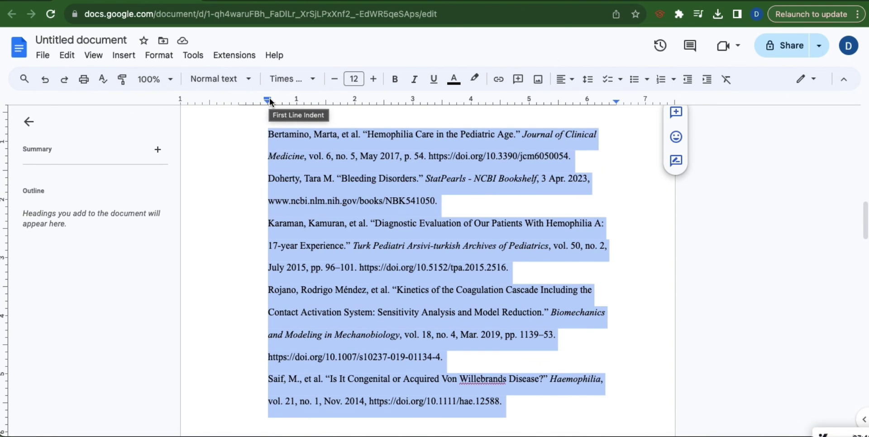
left_click_drag(269, 99, 240, 97)
left_click(300, 201)
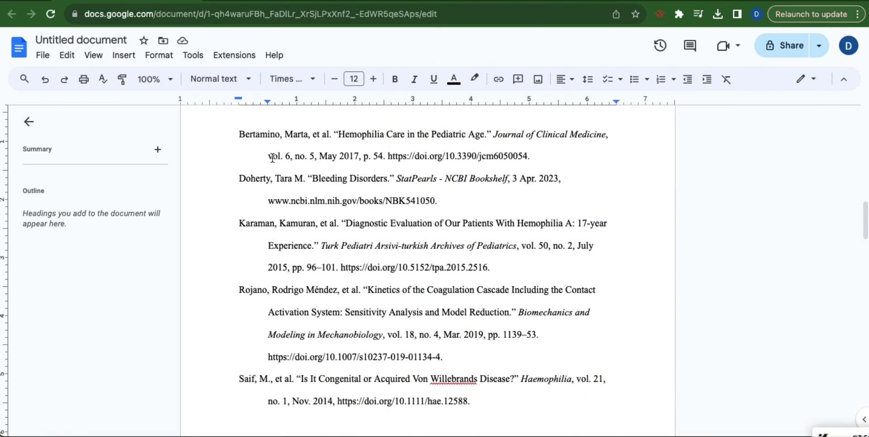
scroll(500, 299, "up", 1)
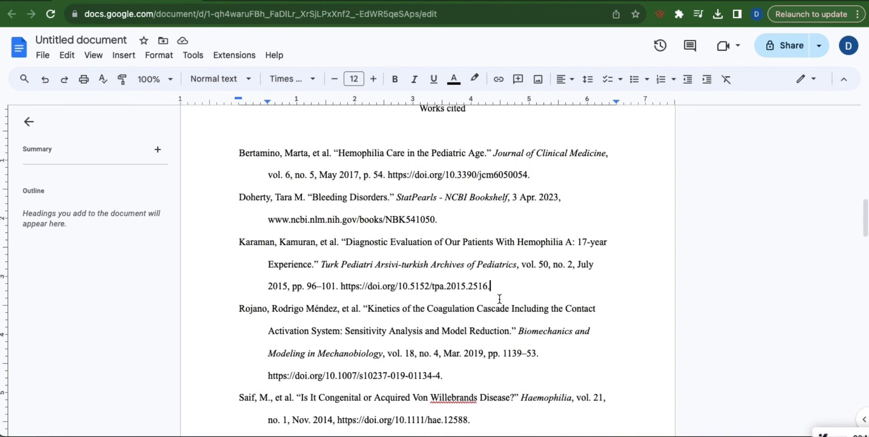